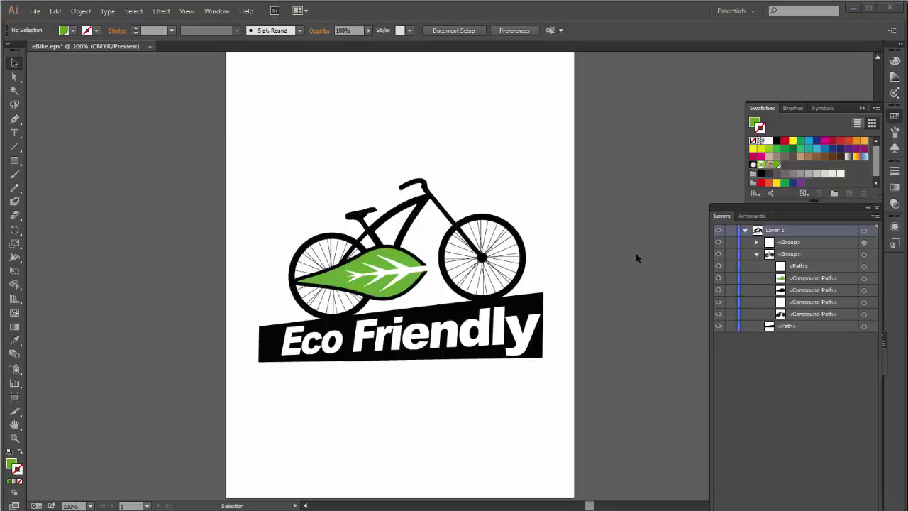
Step: Check the leaf's PANTONE 369 C swatch definition in Illustrator, then switch to RasterLink6
{"action": "left_click", "coordinate": [865, 278]}
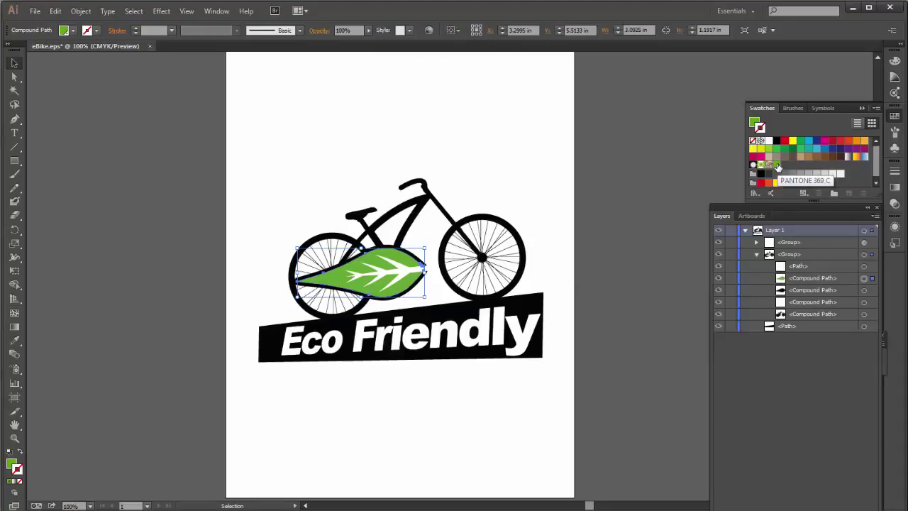
{"action": "double_click", "coordinate": [778, 166]}
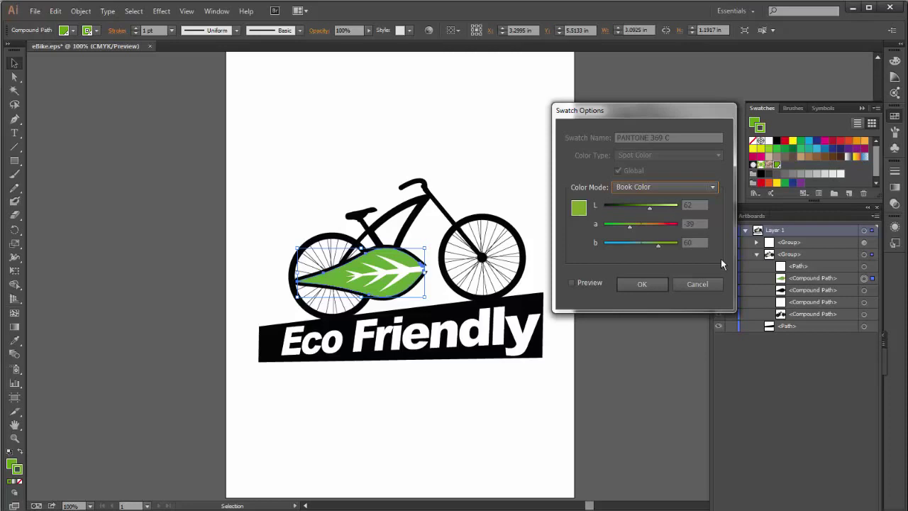
{"action": "left_click", "coordinate": [645, 282]}
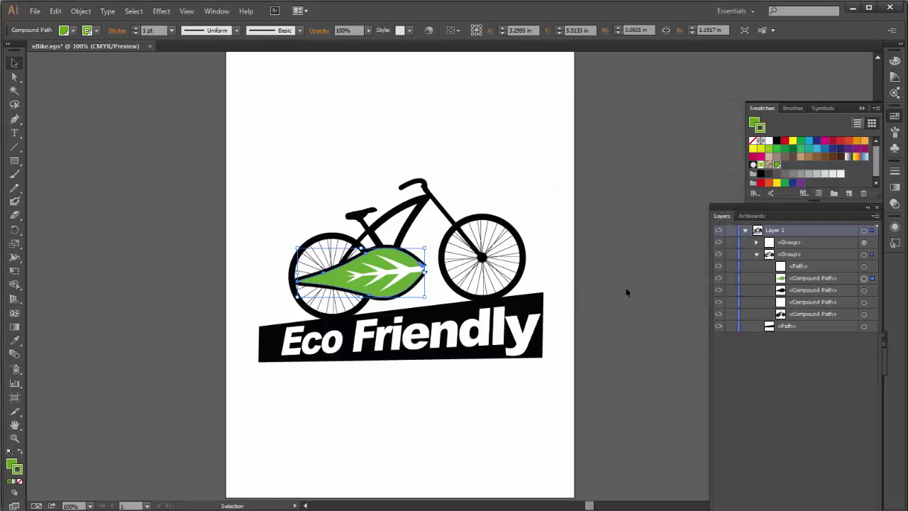
{"action": "key", "text": "alt+Tab"}
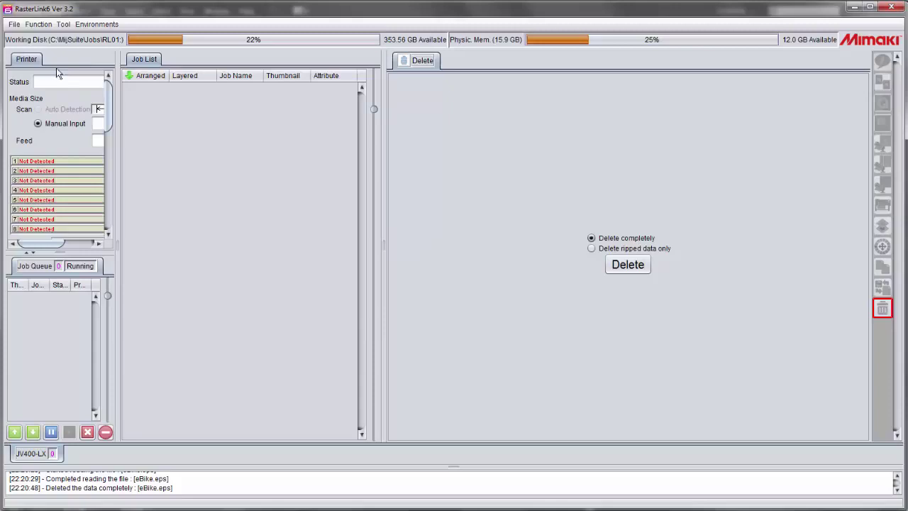
Step: Open eBike.eps as a new job and select its row in the job list
{"action": "left_click", "coordinate": [14, 24]}
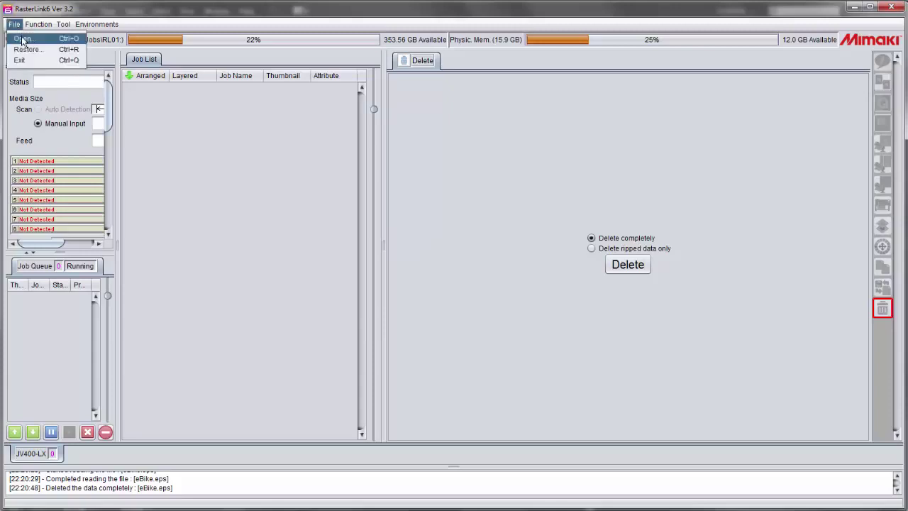
{"action": "left_click", "coordinate": [22, 39]}
{"action": "left_click", "coordinate": [328, 199]}
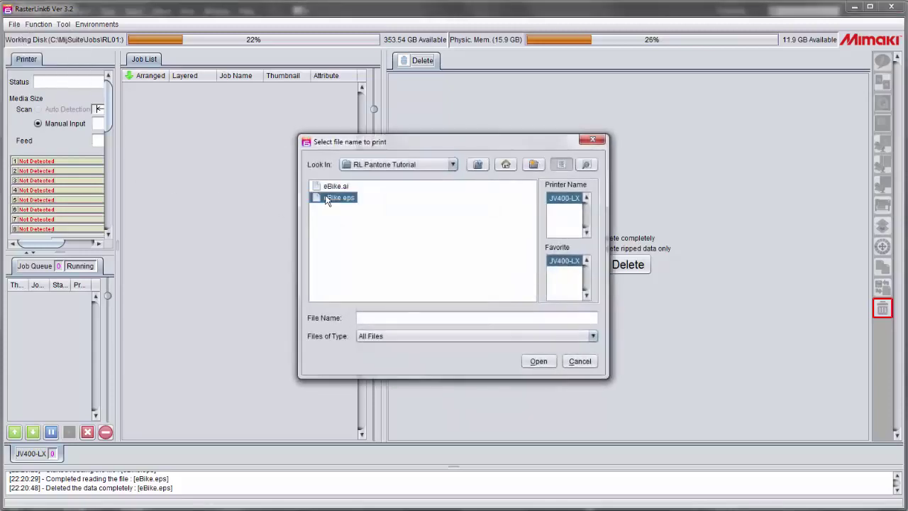
{"action": "left_click", "coordinate": [544, 363]}
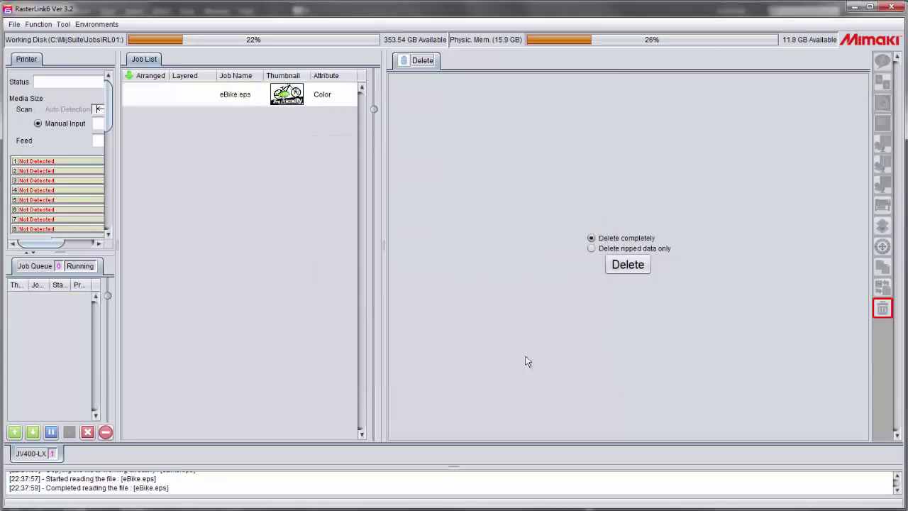
{"action": "left_click", "coordinate": [235, 97]}
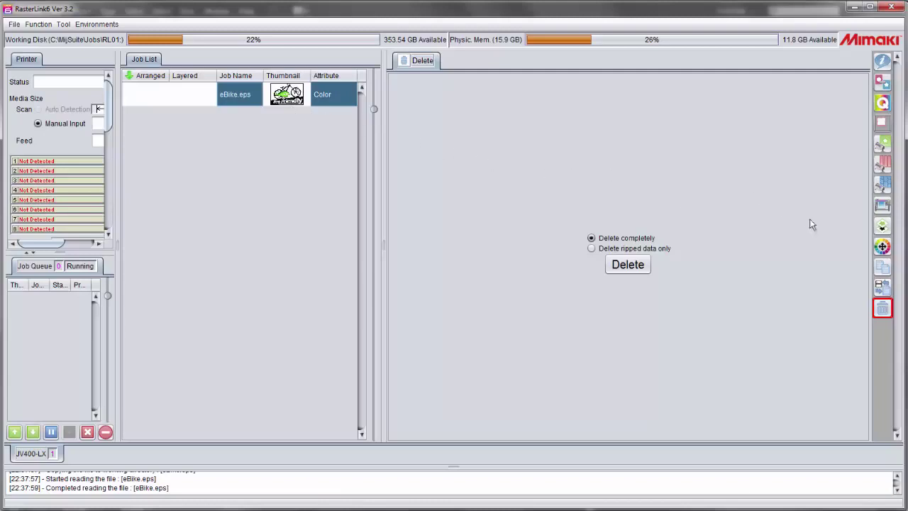
Step: Show the eBike.eps Color Replacement settings and inspect PANTONE 369 C's CMYK values
{"action": "left_click", "coordinate": [882, 247]}
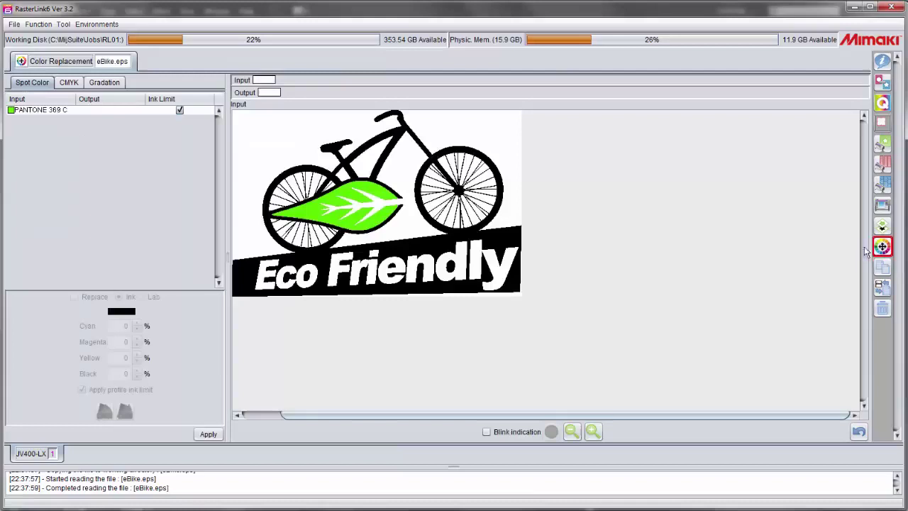
{"action": "left_click", "coordinate": [56, 112]}
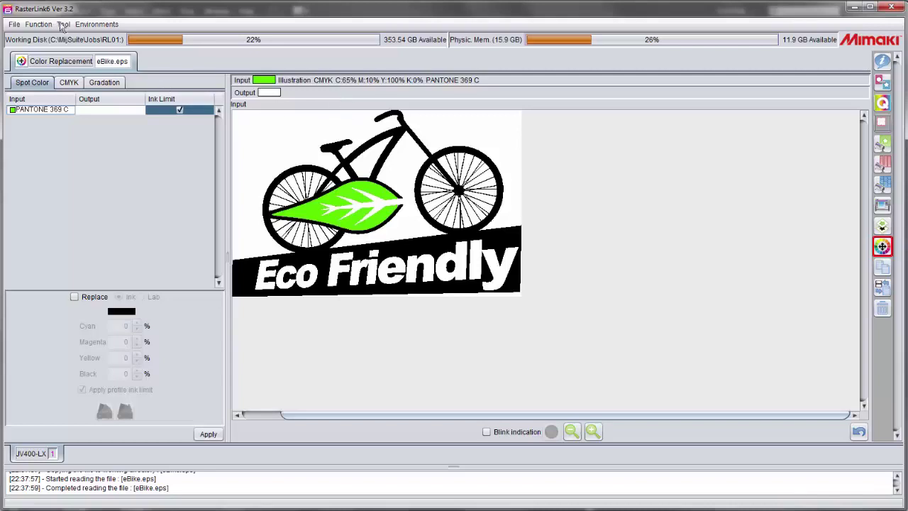
{"action": "left_click", "coordinate": [63, 25]}
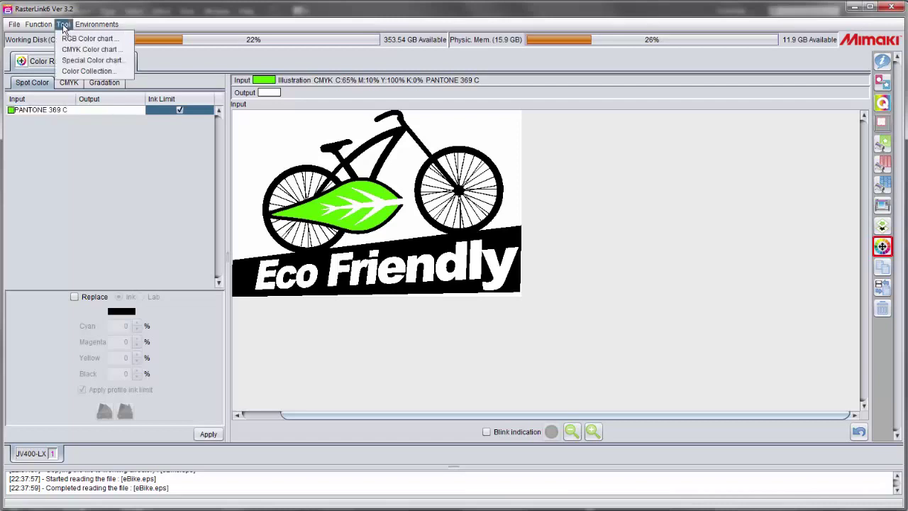
Step: Add a Spot Color : Lab collection named Pantone in the Color Collection window
{"action": "left_click", "coordinate": [84, 72]}
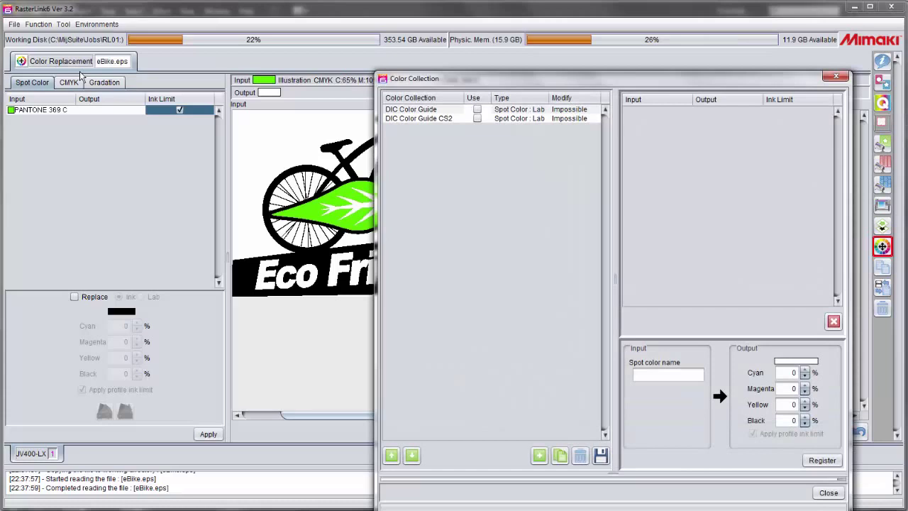
{"action": "left_click_drag", "start_coordinate": [586, 79], "coordinate": [567, 56]}
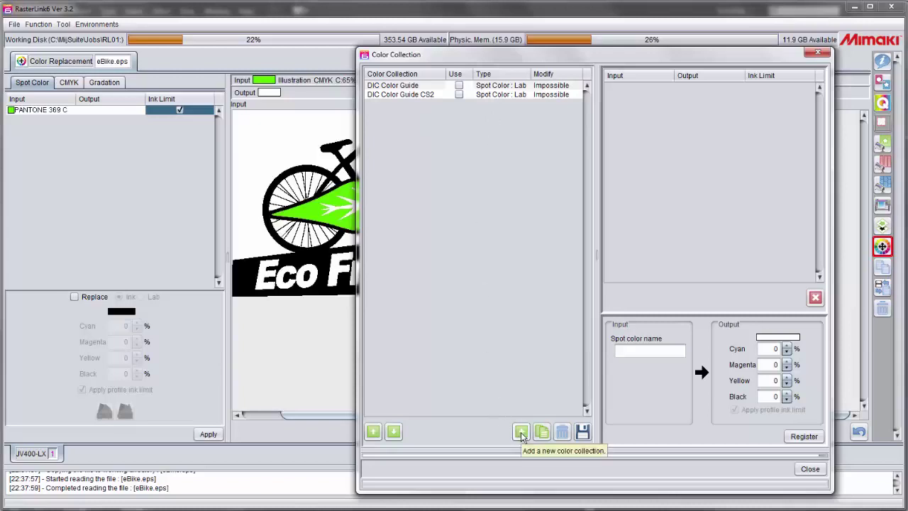
{"action": "left_click", "coordinate": [521, 433]}
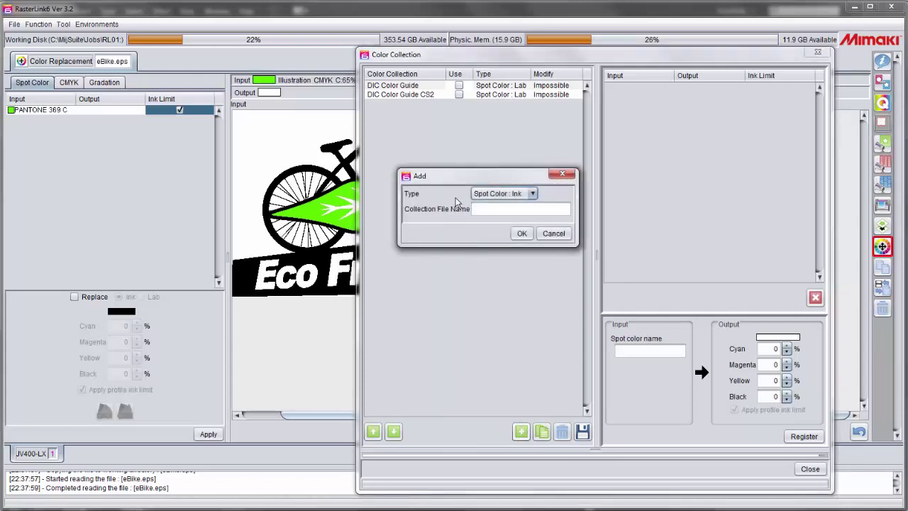
{"action": "left_click", "coordinate": [533, 194]}
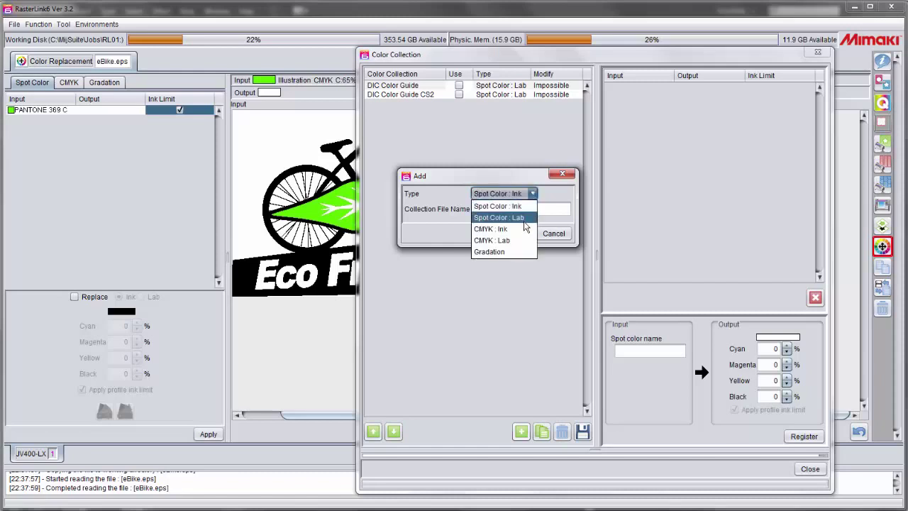
{"action": "left_click", "coordinate": [525, 222]}
{"action": "left_click", "coordinate": [504, 210]}
{"action": "type", "text": "Pa"}
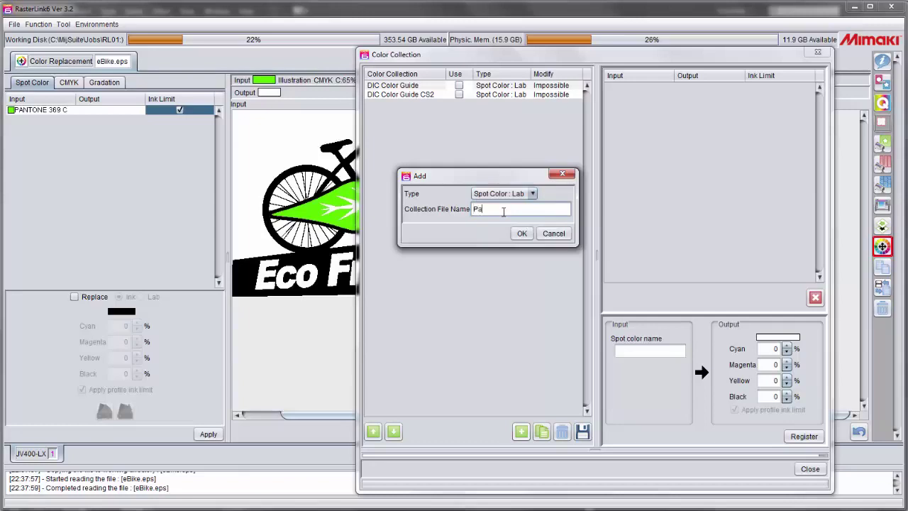
{"action": "type", "text": "ntone"}
{"action": "left_click", "coordinate": [522, 234]}
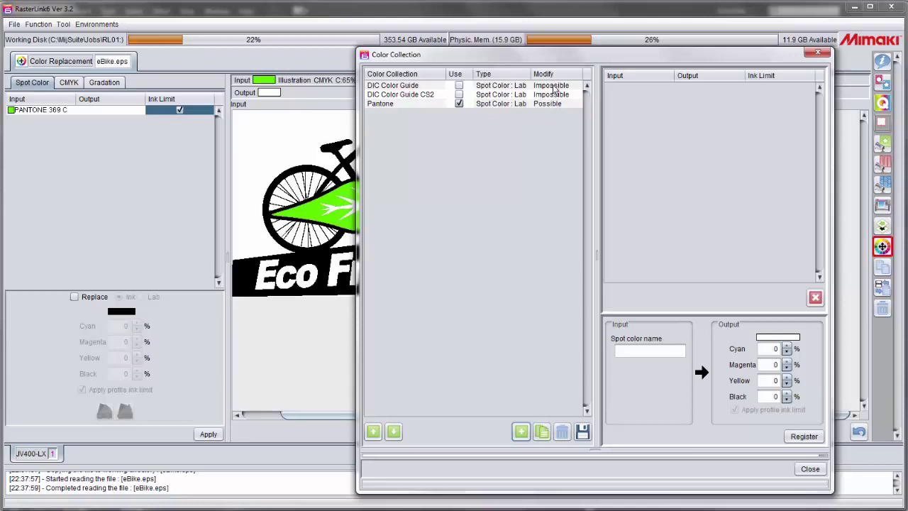
Step: Preview the DIC Color Guide entries, then select the empty Pantone collection for editing
{"action": "left_click", "coordinate": [556, 87]}
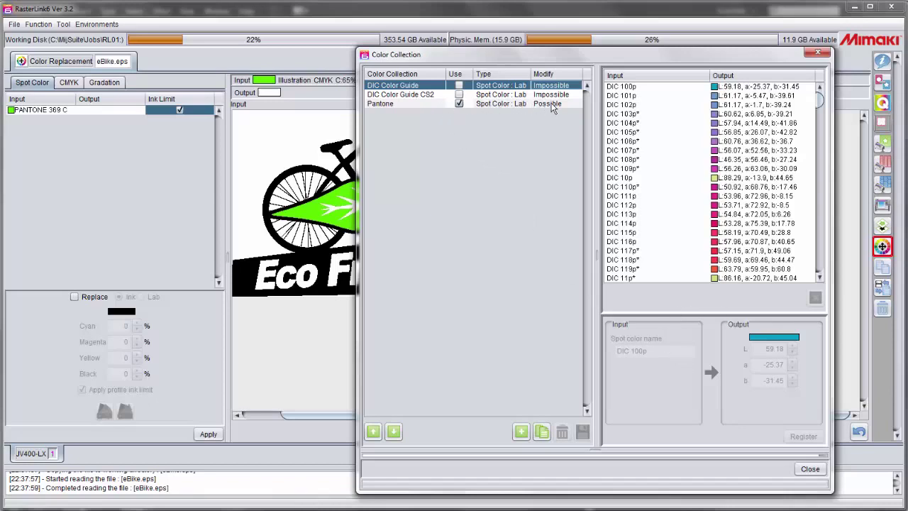
{"action": "left_click", "coordinate": [551, 104]}
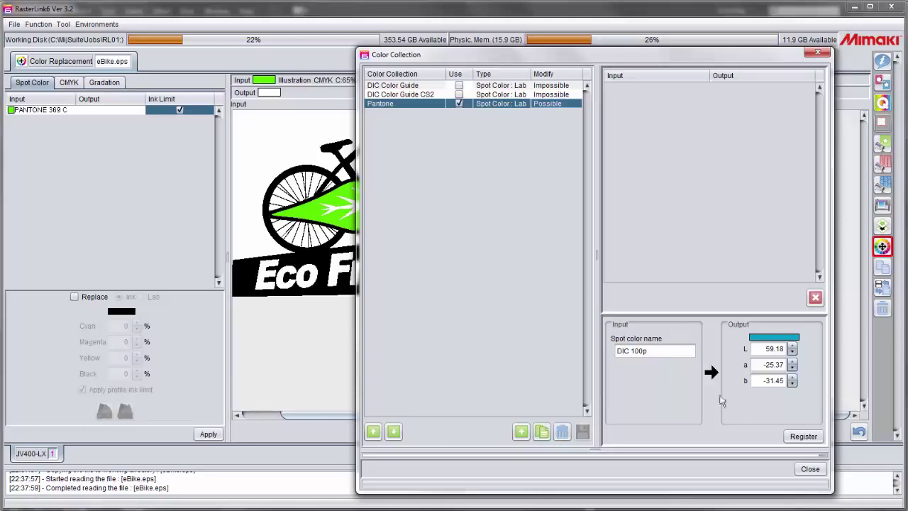
Step: Enter spot colour name PANTONE 369 C with L 69, a -39, b 60, and register it
{"action": "left_click_drag", "start_coordinate": [661, 350], "coordinate": [615, 351]}
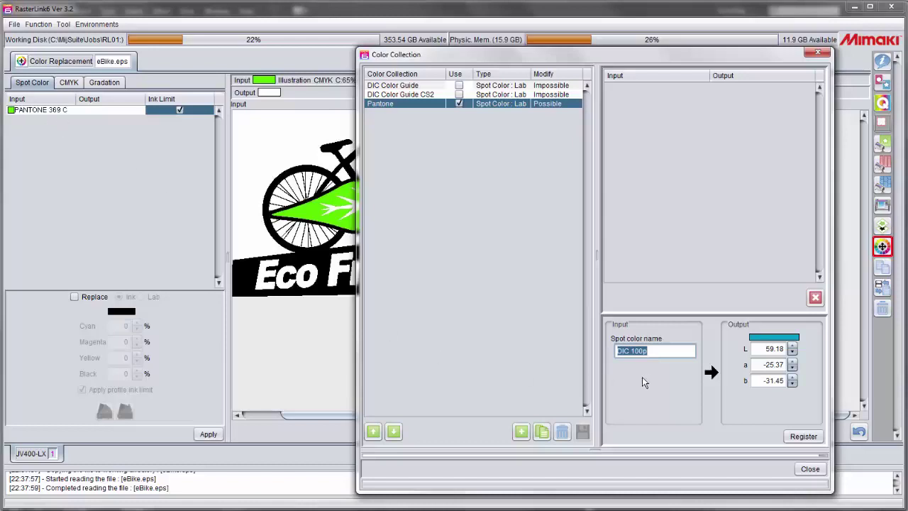
{"action": "type", "text": "PANTONE 369 C"}
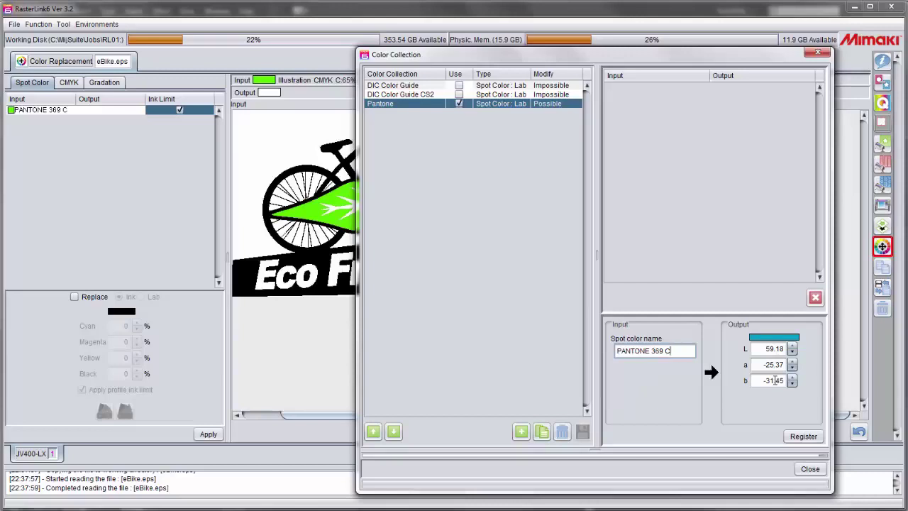
{"action": "left_click_drag", "start_coordinate": [765, 349], "coordinate": [797, 348]}
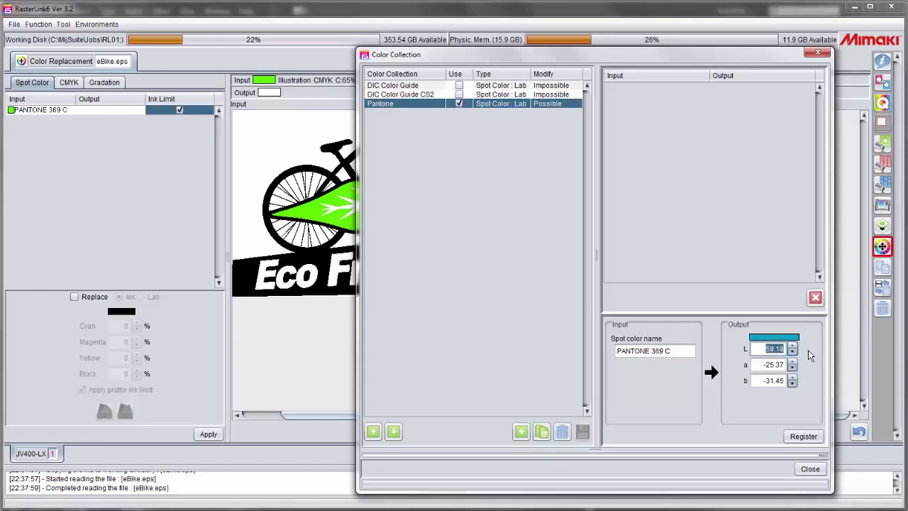
{"action": "type", "text": "69"}
{"action": "key", "text": "Tab"}
{"action": "key", "text": "BackSpace"}
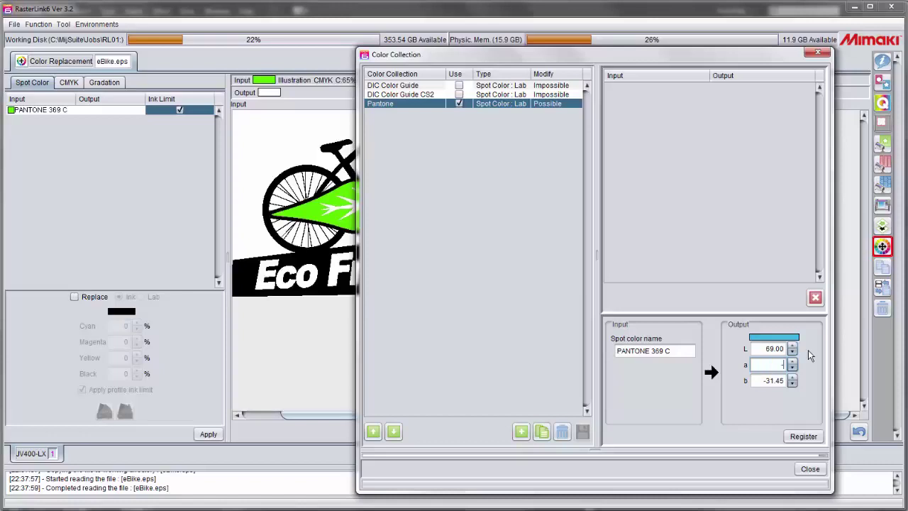
{"action": "type", "text": "-39"}
{"action": "key", "text": "Tab"}
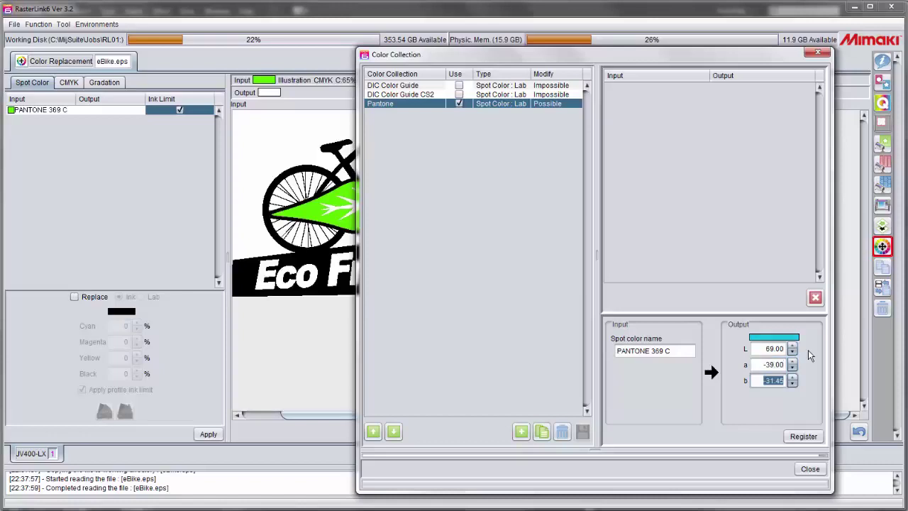
{"action": "type", "text": "60"}
{"action": "key", "text": "Tab"}
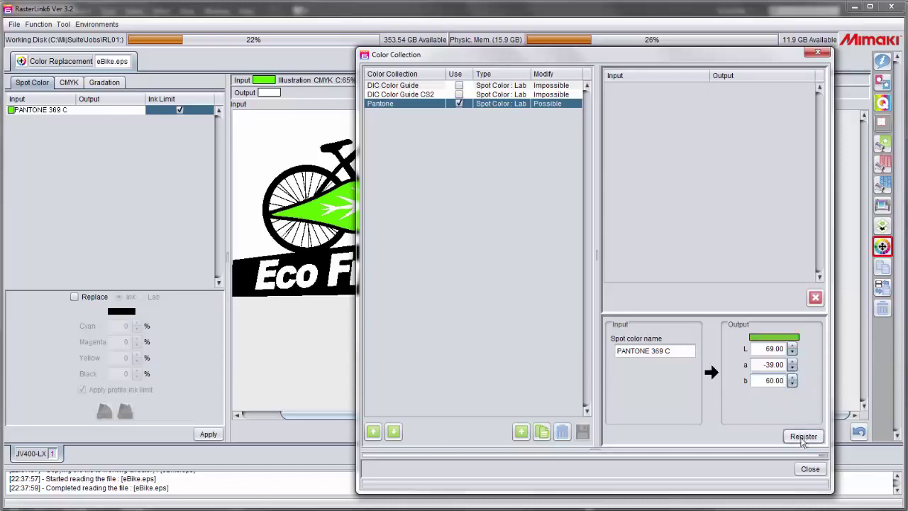
{"action": "left_click", "coordinate": [804, 439]}
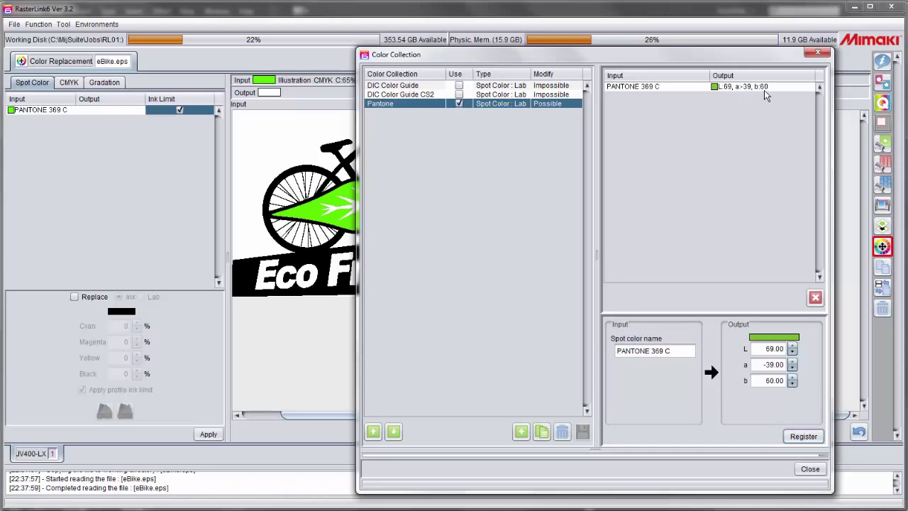
Step: Close Color Collection and delete all data of the old eBike.eps job
{"action": "left_click", "coordinate": [811, 469]}
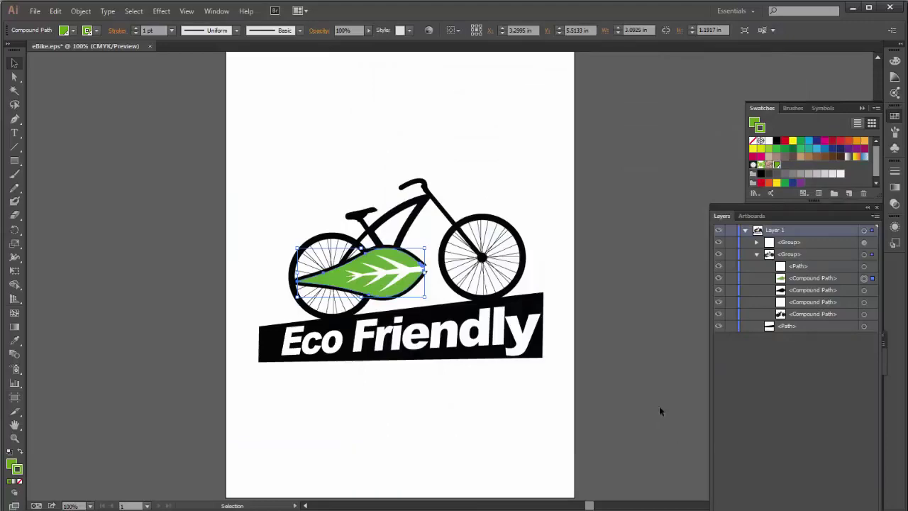
{"action": "key", "text": "alt+Tab"}
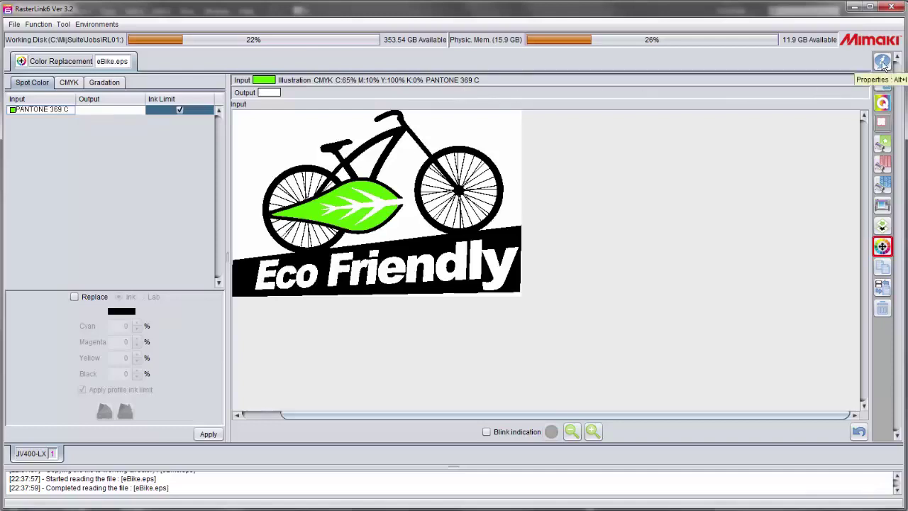
{"action": "left_click", "coordinate": [883, 63]}
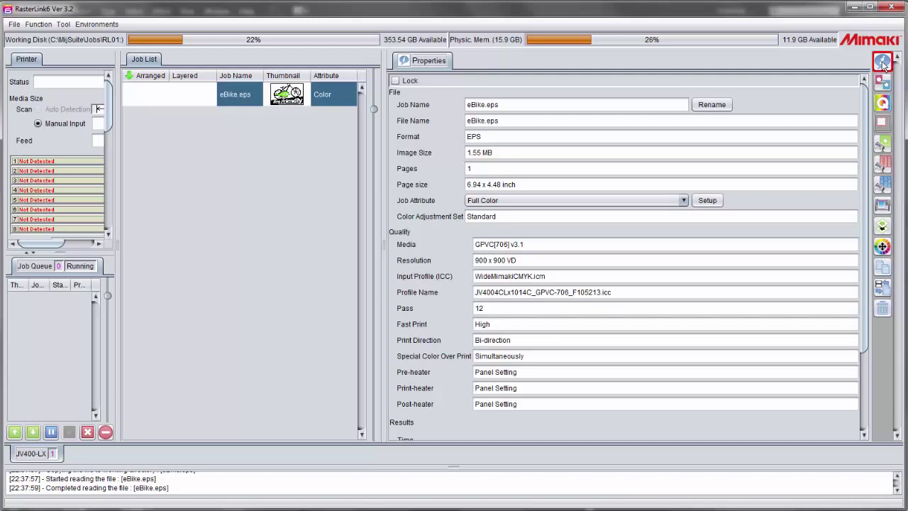
{"action": "right_click", "coordinate": [197, 100]}
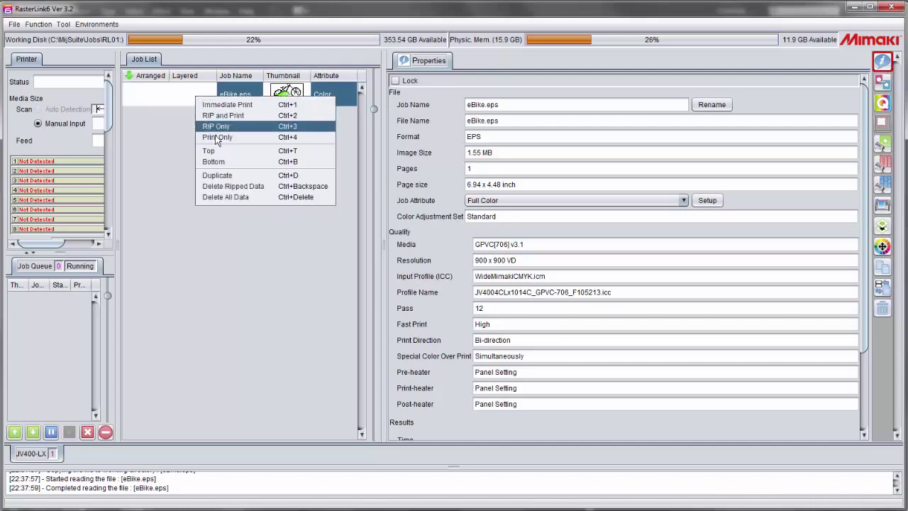
{"action": "left_click", "coordinate": [248, 198]}
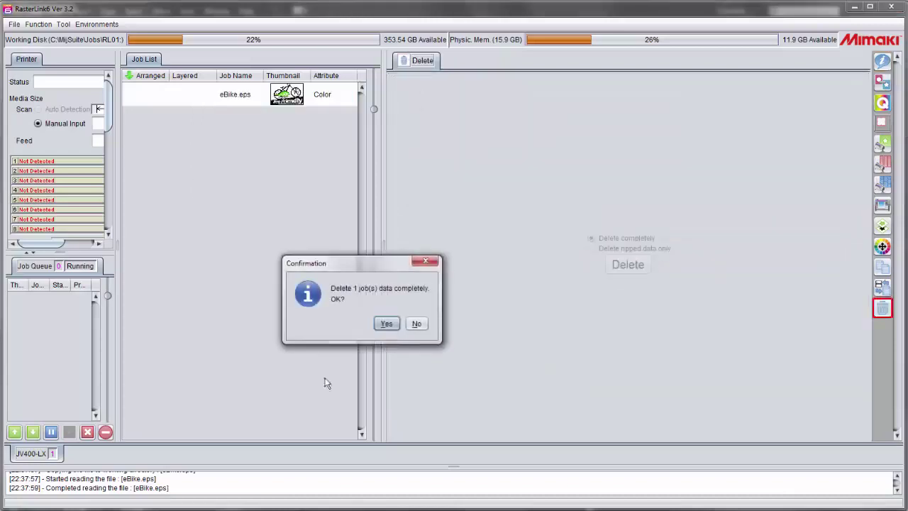
{"action": "left_click", "coordinate": [388, 323]}
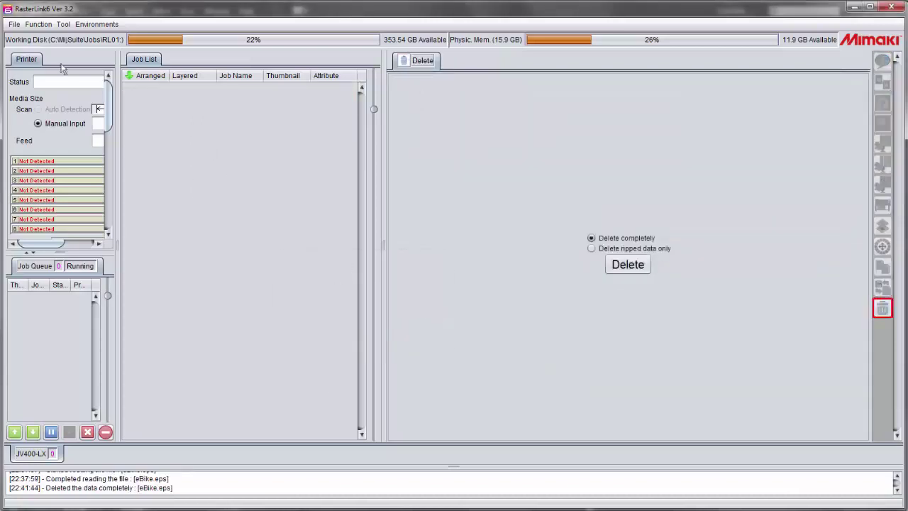
Step: Reload eBike.eps as a fresh job and select it
{"action": "left_click", "coordinate": [16, 26]}
{"action": "left_click", "coordinate": [21, 38]}
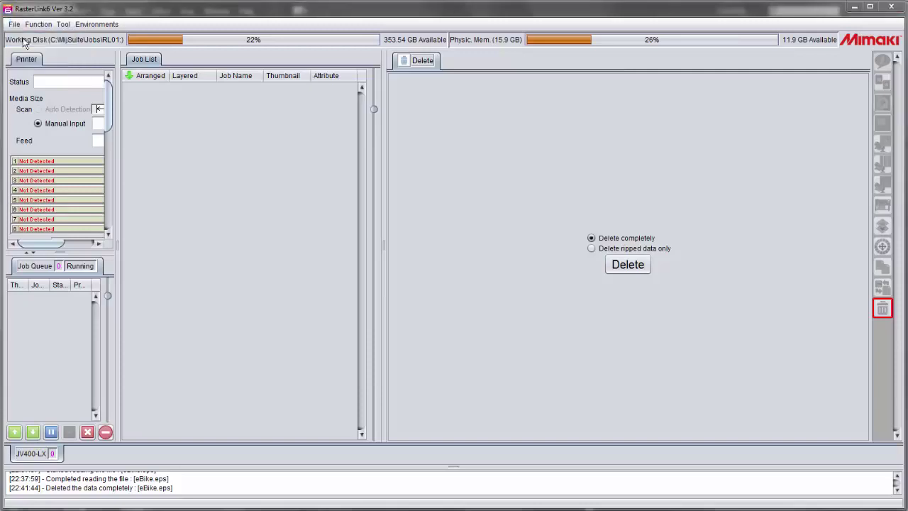
{"action": "left_click", "coordinate": [333, 201]}
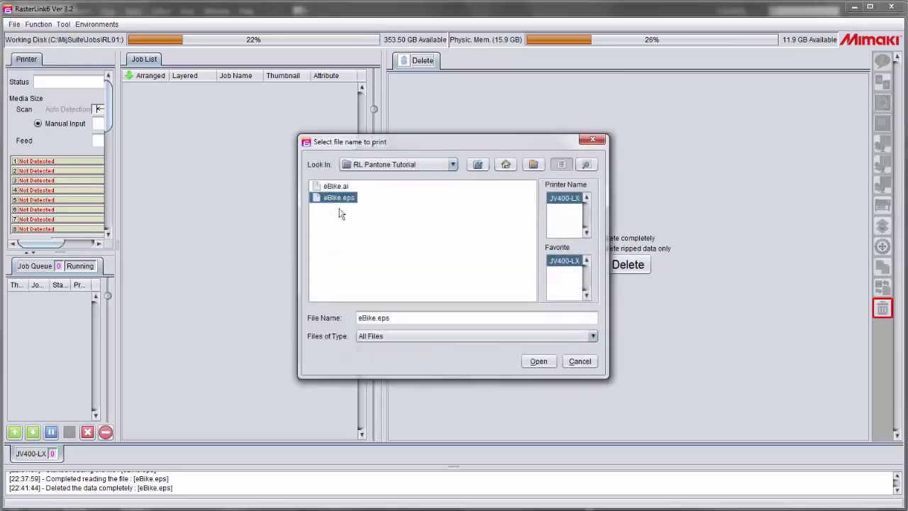
{"action": "left_click", "coordinate": [534, 363]}
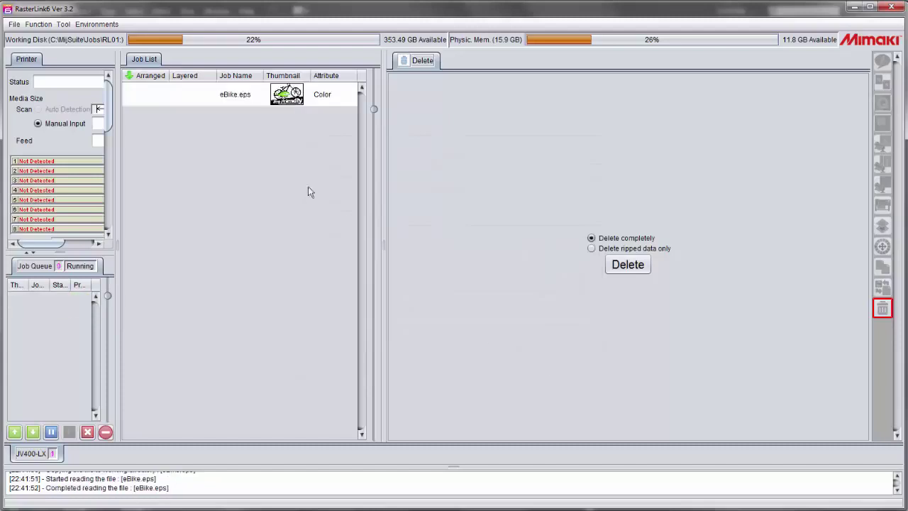
{"action": "left_click", "coordinate": [236, 95]}
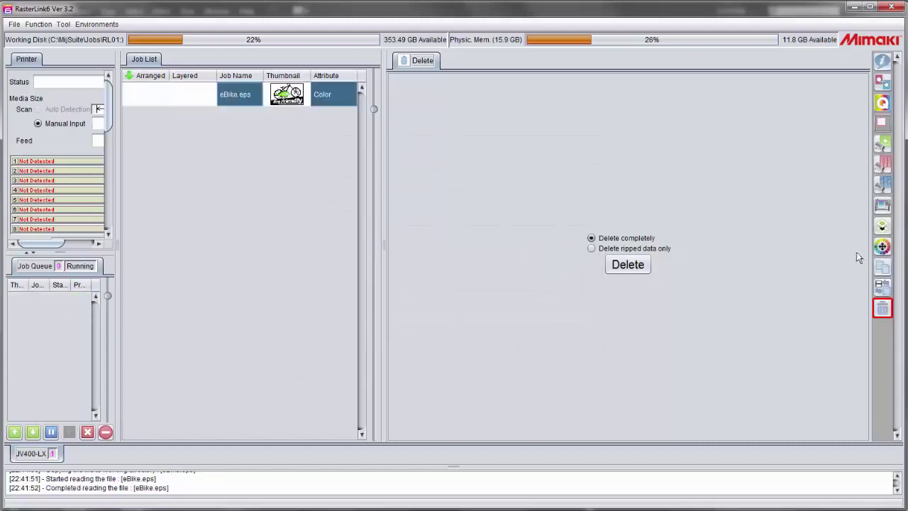
Step: Show Color Replacement and confirm PANTONE 369 C now maps to Lab 69, -39, 60
{"action": "left_click", "coordinate": [882, 246]}
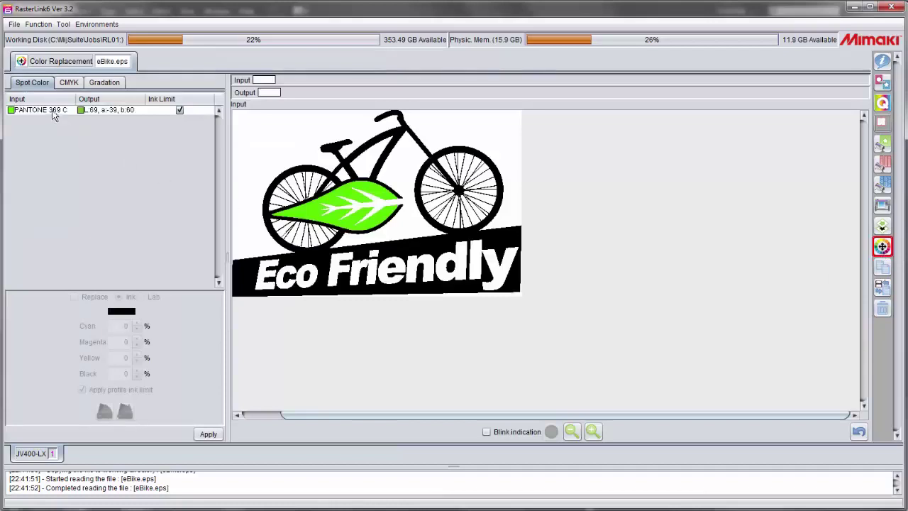
{"action": "left_click", "coordinate": [54, 114]}
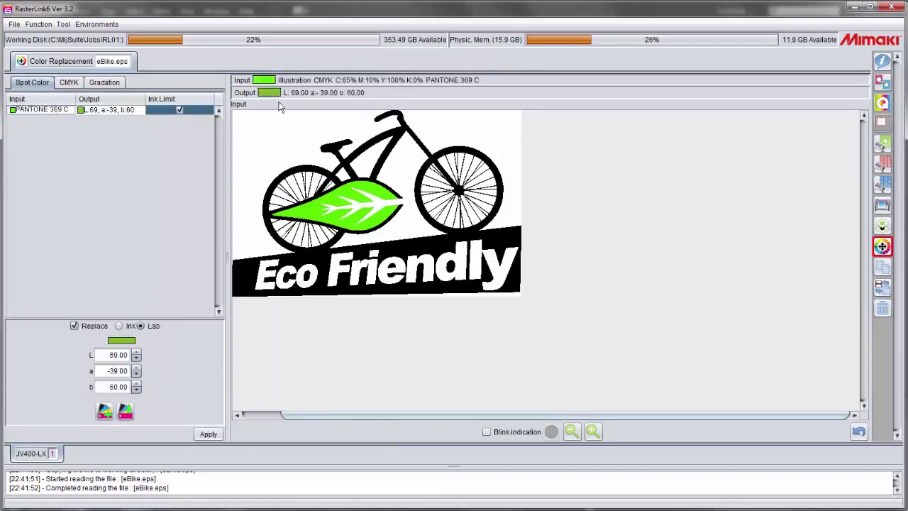